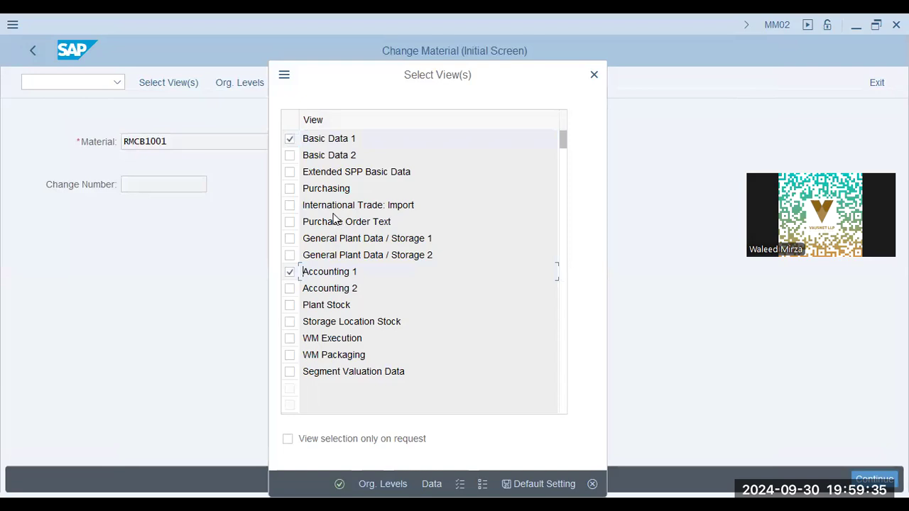
# Step: Open material RMCB1001 for change with the Basic Data 1 and Accounting 1 views for plant PLCB
pyautogui.press('Return')
pyautogui.press('F4')
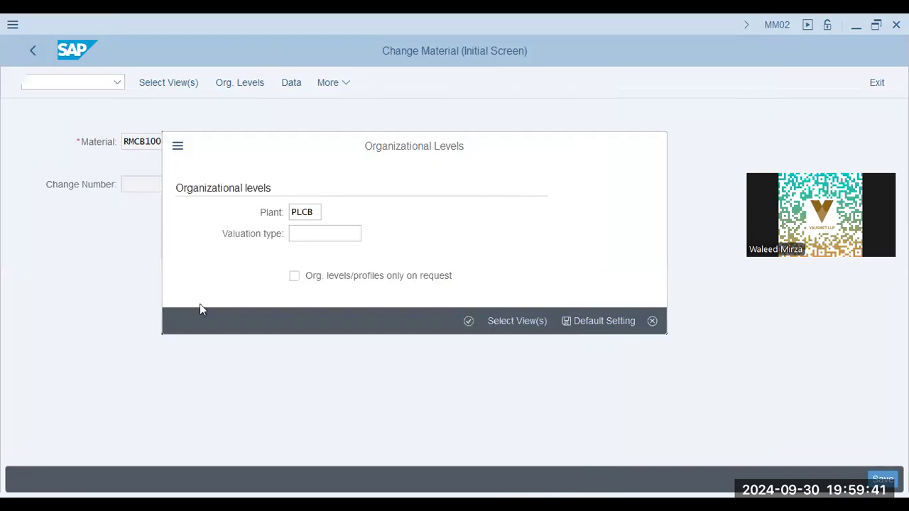
pyautogui.press('Return')
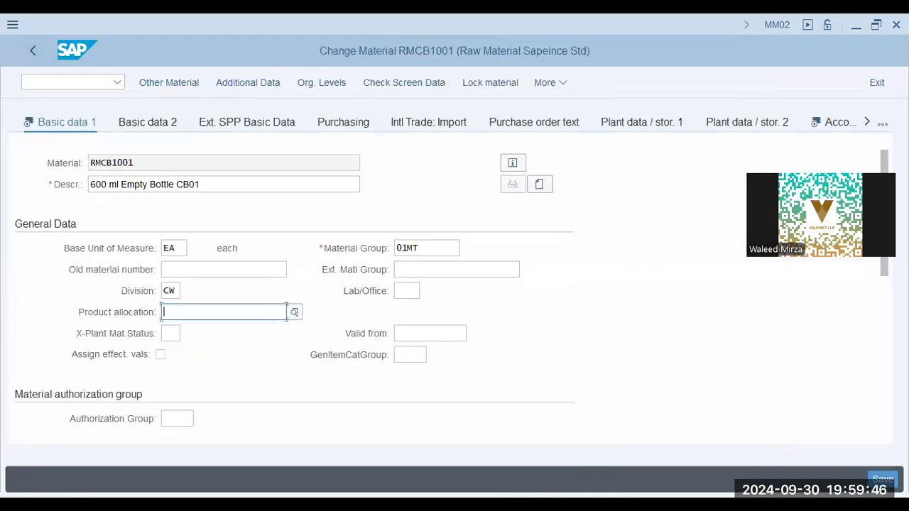
# Step: Consult the presentation slide on procurement types and the SPRO path, and leave the material master transaction in SAP
pyautogui.hotkey('alt', 'Tab')
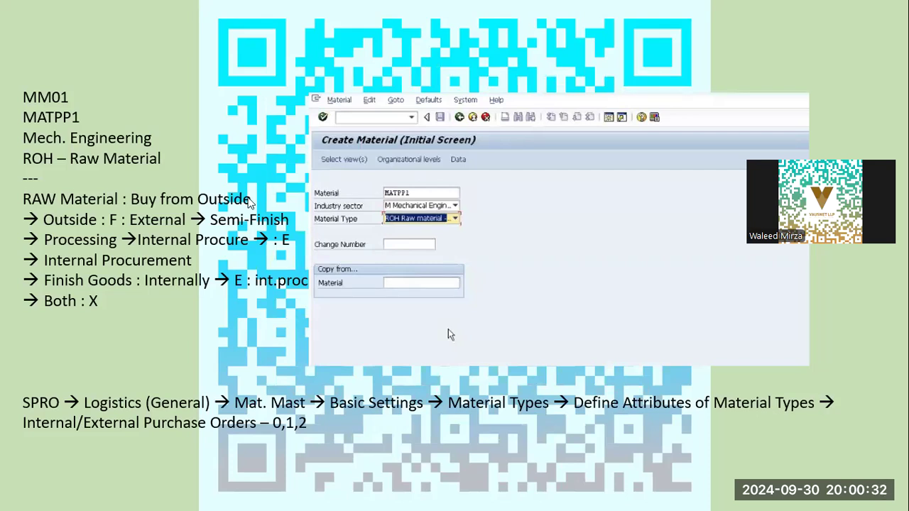
pyautogui.hotkey('alt', 'Tab')
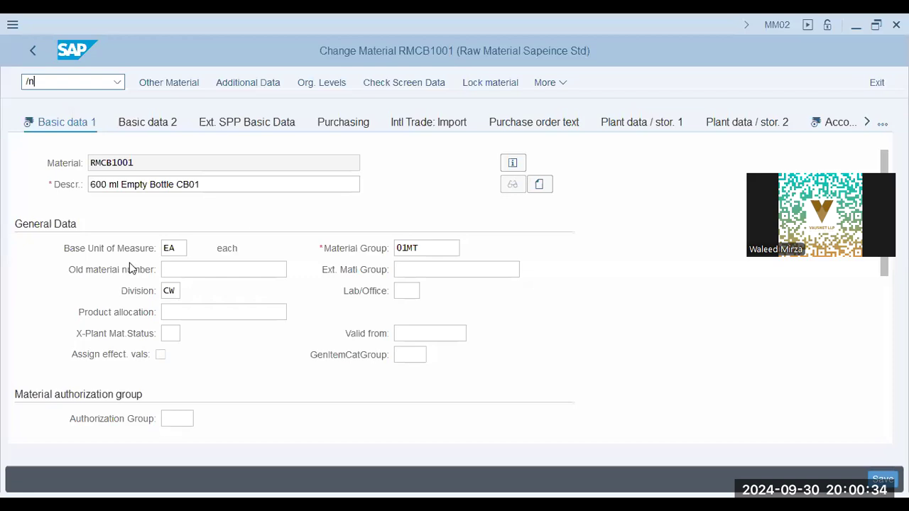
pyautogui.hotkey('alt', 'Tab')
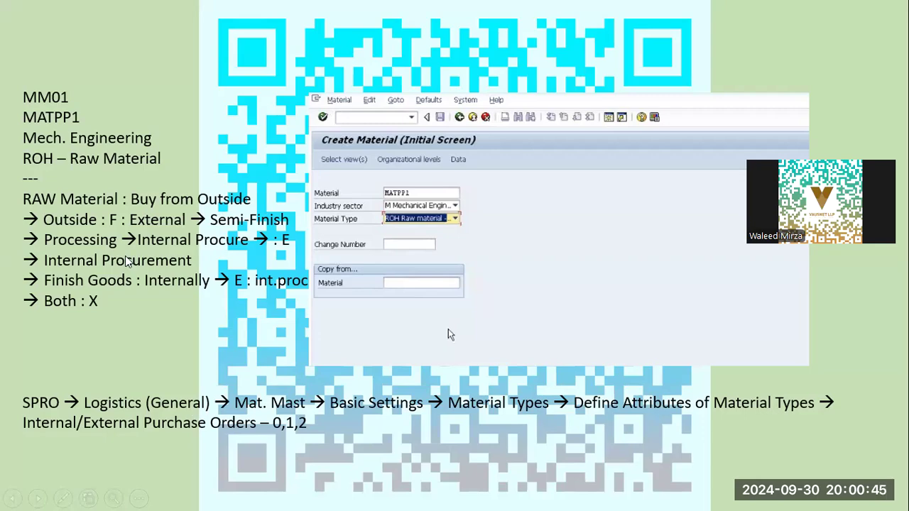
pyautogui.hotkey('alt', 'Tab')
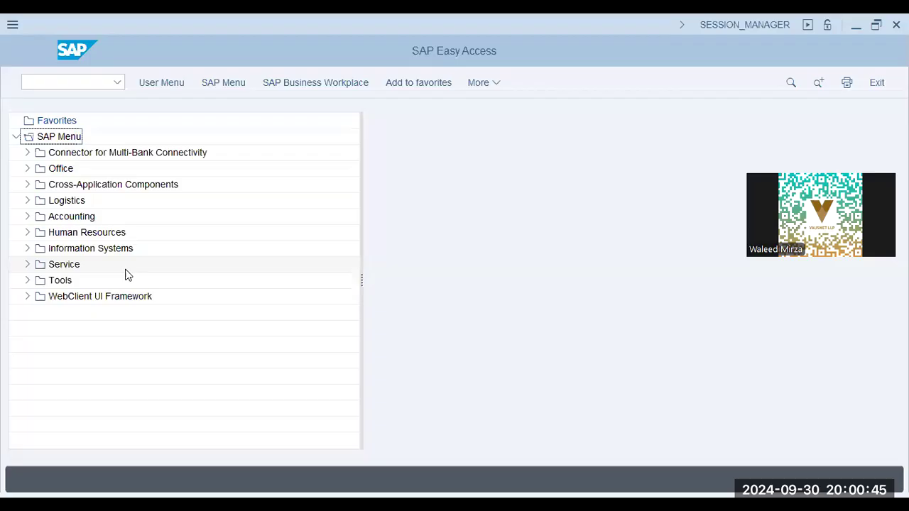
# Step: Open the SAP Reference IMG through transaction SPRO and expand Logistics - General
pyautogui.click(51, 78)
pyautogui.write('spro')
pyautogui.press('Return')
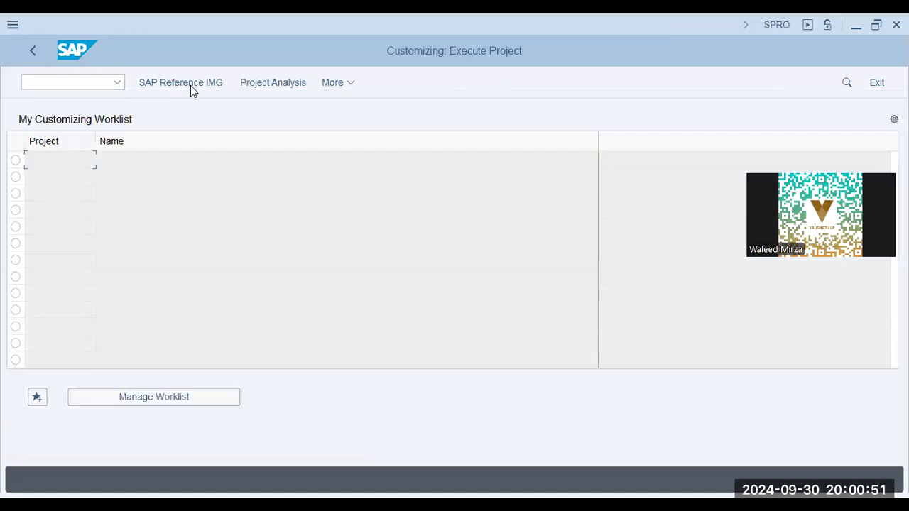
pyautogui.press('F5')
pyautogui.click(116, 325)
pyautogui.scroll(-2, 130, 403)
pyautogui.click(47, 403)
# Step: Following the slide's path, expand Material Master, Basic Settings and Material Types, and open Define Attributes of Material Types
pyautogui.hotkey('alt', 'Tab')
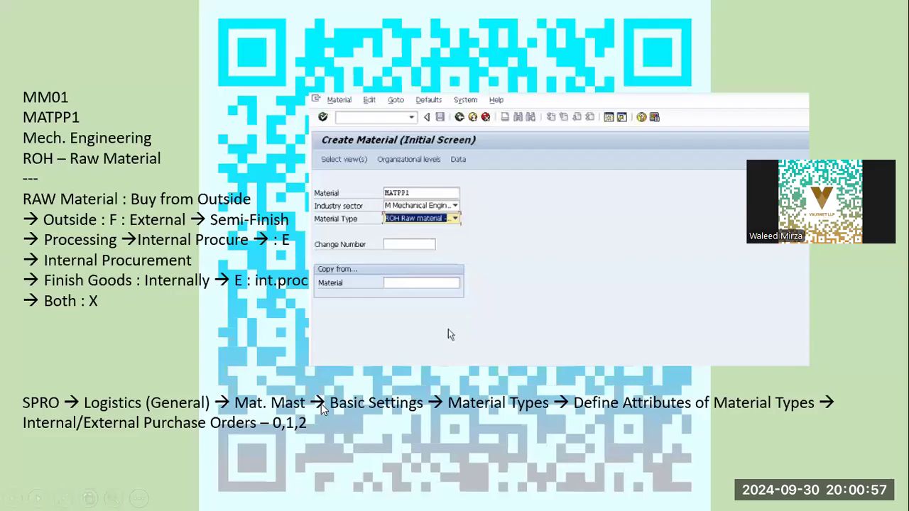
pyautogui.hotkey('alt', 'Tab')
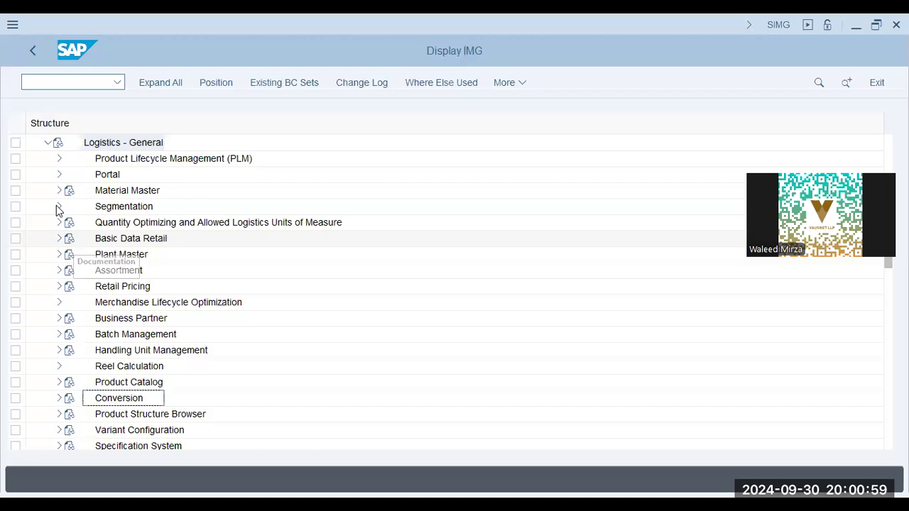
pyautogui.click(59, 190)
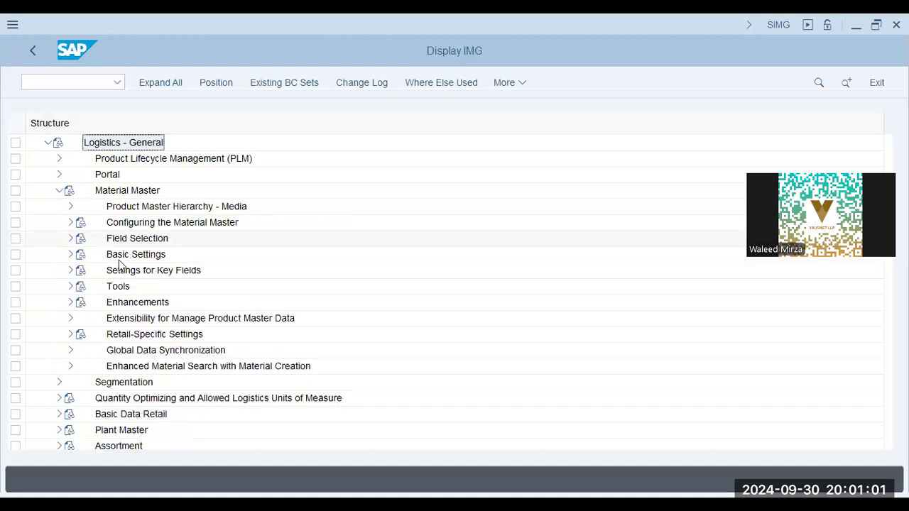
pyautogui.click(61, 258)
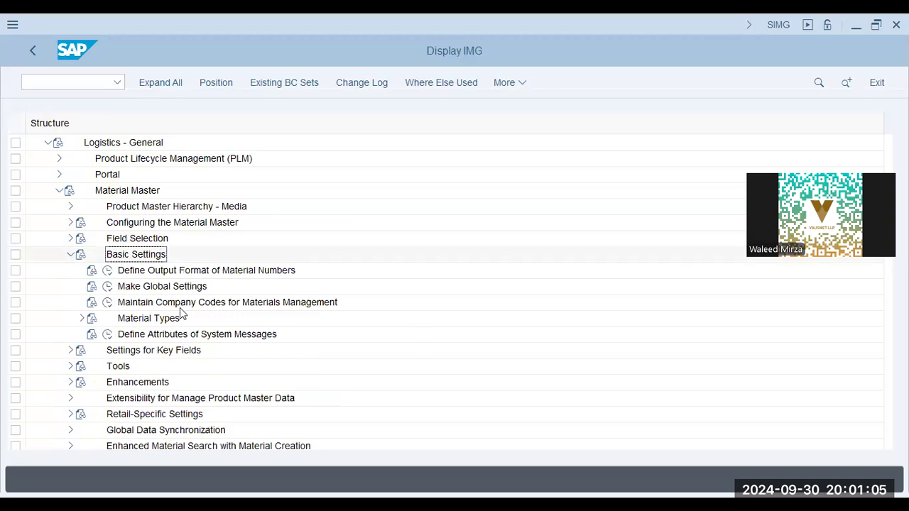
pyautogui.click(83, 319)
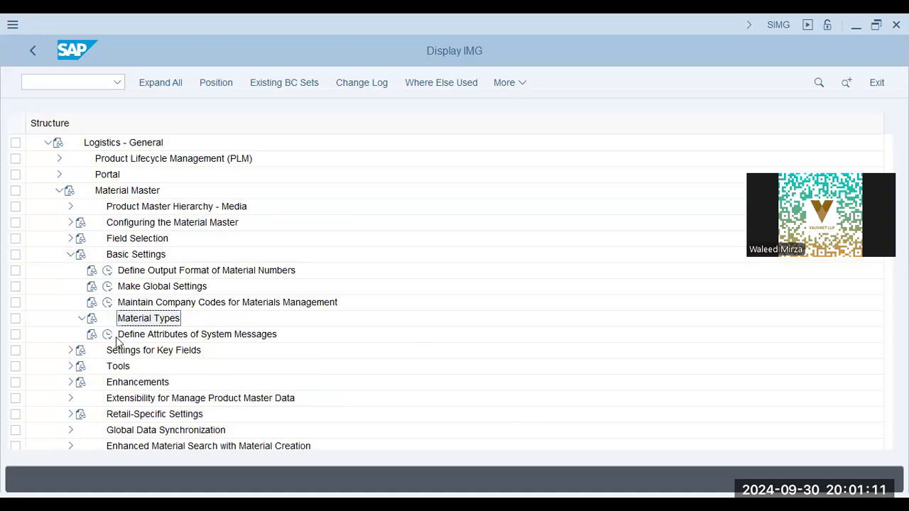
pyautogui.hotkey('alt', 'Tab')
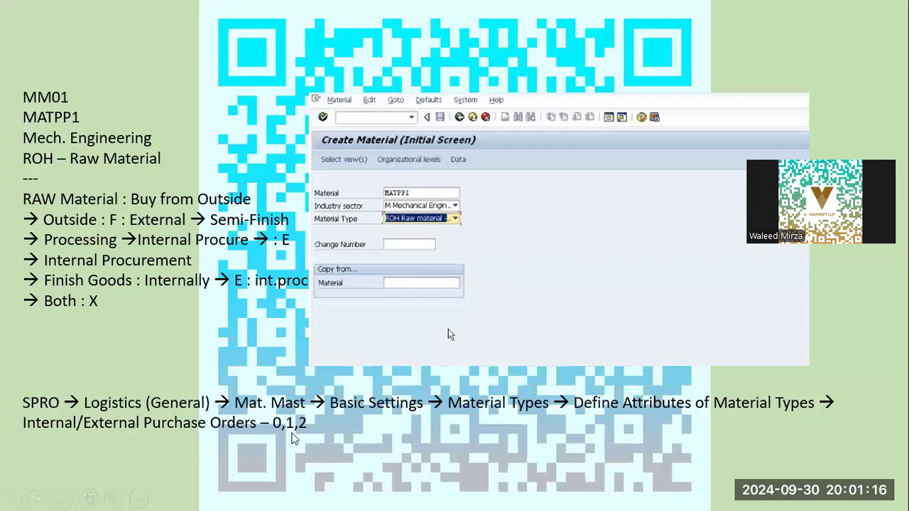
pyautogui.hotkey('alt', 'Tab')
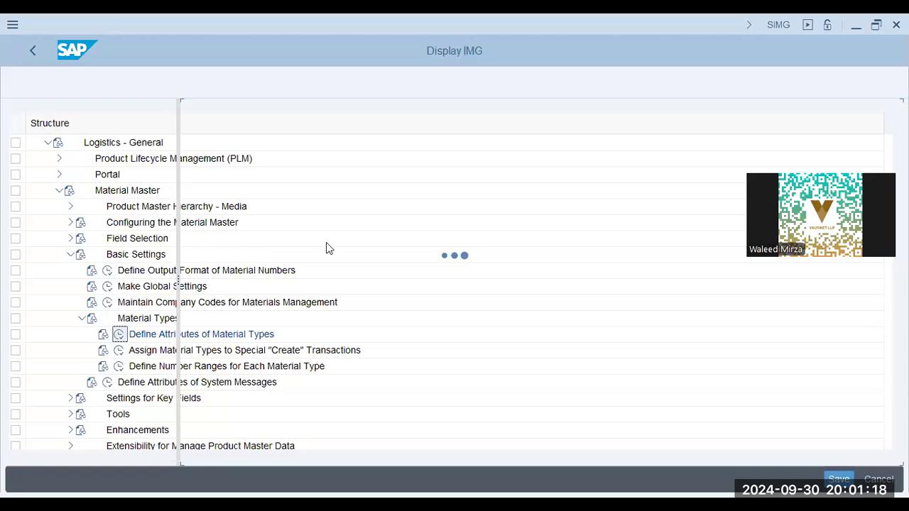
# Step: Position the material types list on FERT and open the details of that material type
pyautogui.click(339, 297)
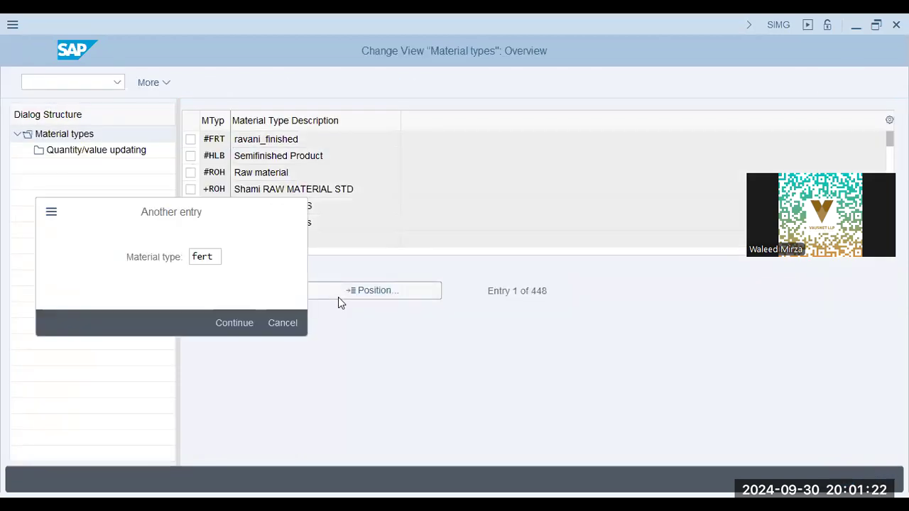
pyautogui.press('Return')
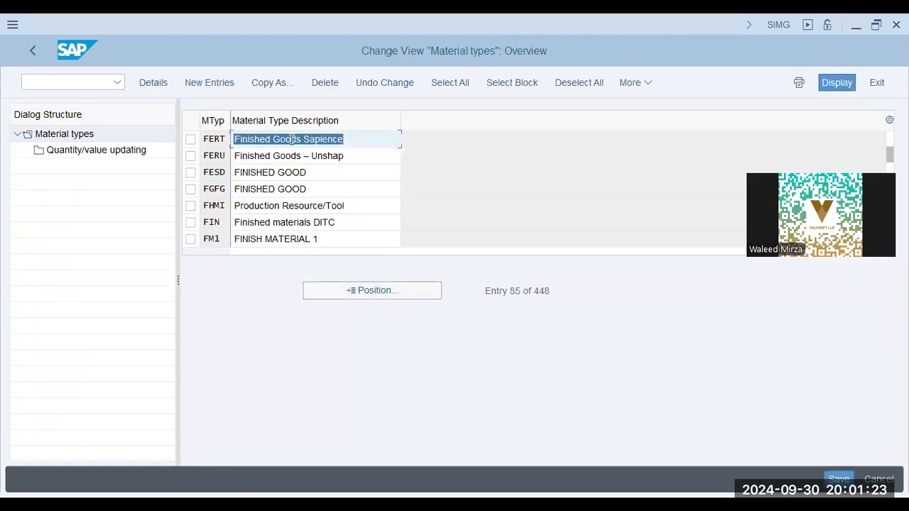
pyautogui.click(192, 141)
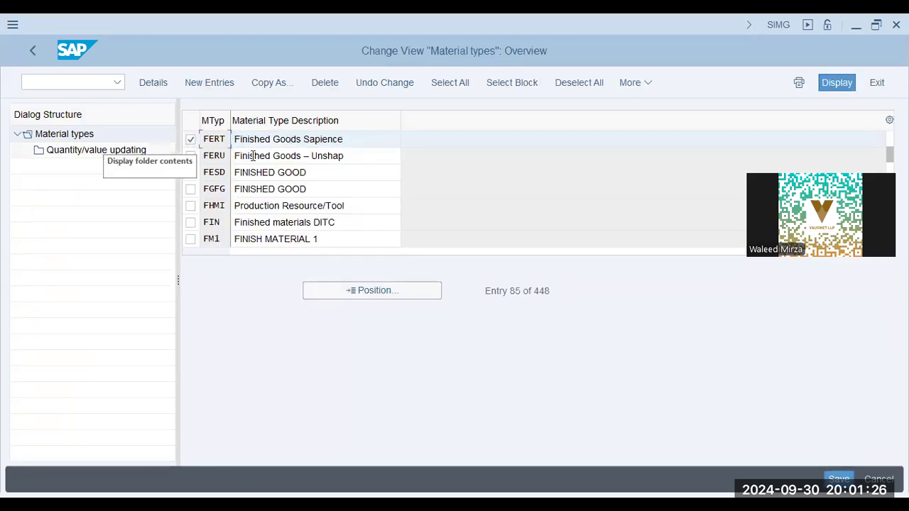
pyautogui.doubleClick(275, 142)
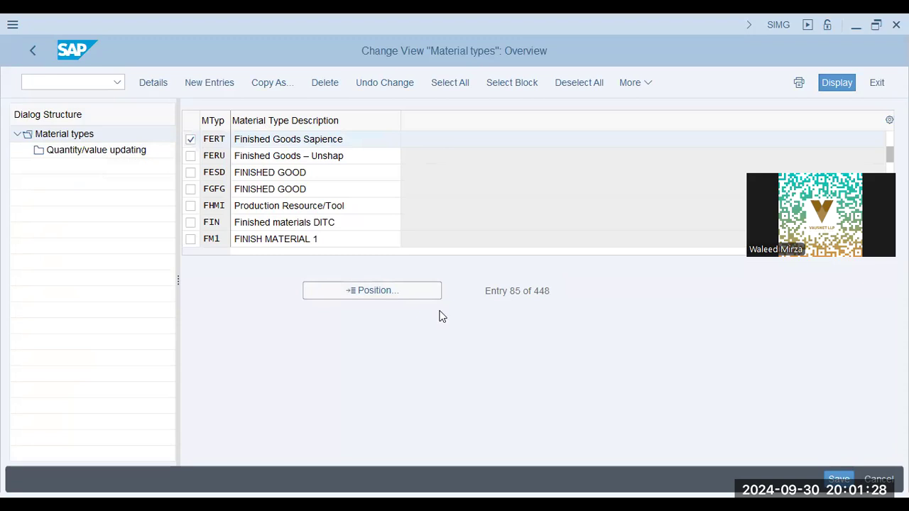
# Step: Examine the possible values for external purchase orders in the FERT details without changing the setting
pyautogui.scroll(-5, 385, 345)
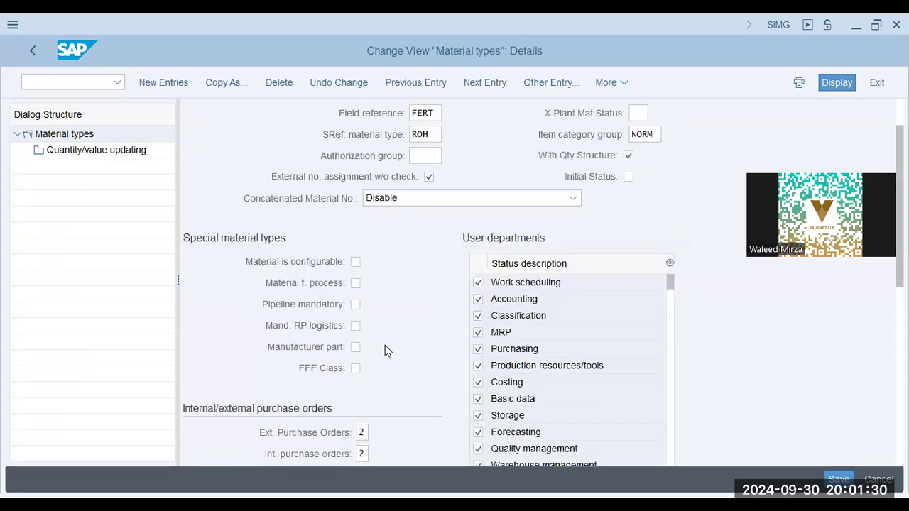
pyautogui.click(361, 302)
pyautogui.click(377, 304)
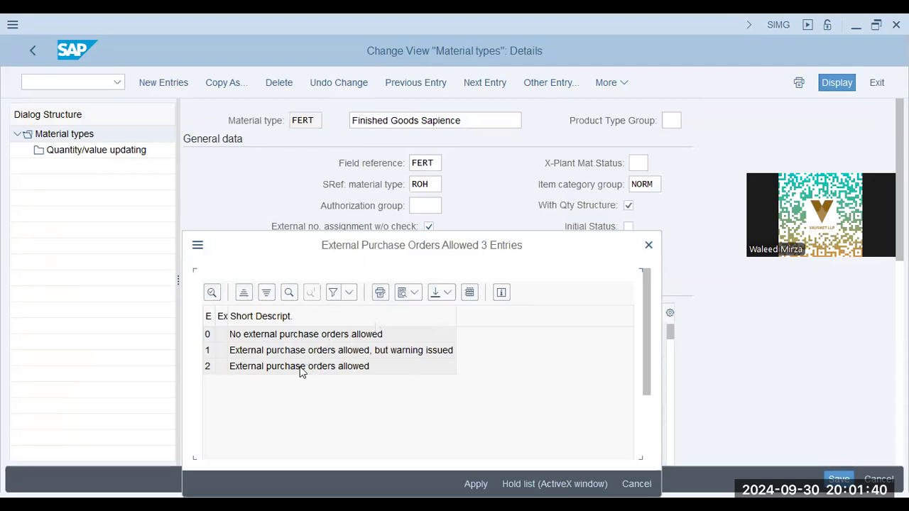
pyautogui.click(647, 245)
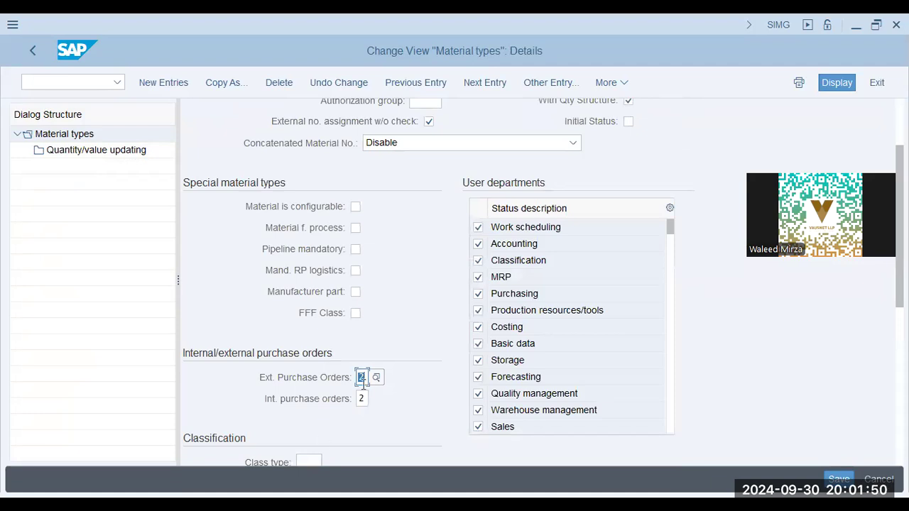
# Step: Switch to the presentation, look through the MRP, accounting and costing slides up to the costing variants, and return to SAP
pyautogui.hotkey('alt', 'Tab')
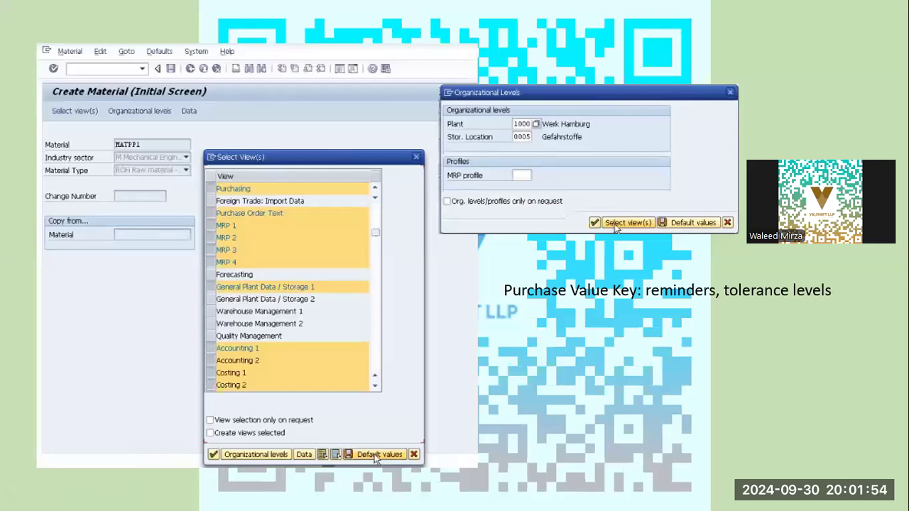
pyautogui.press('Right')
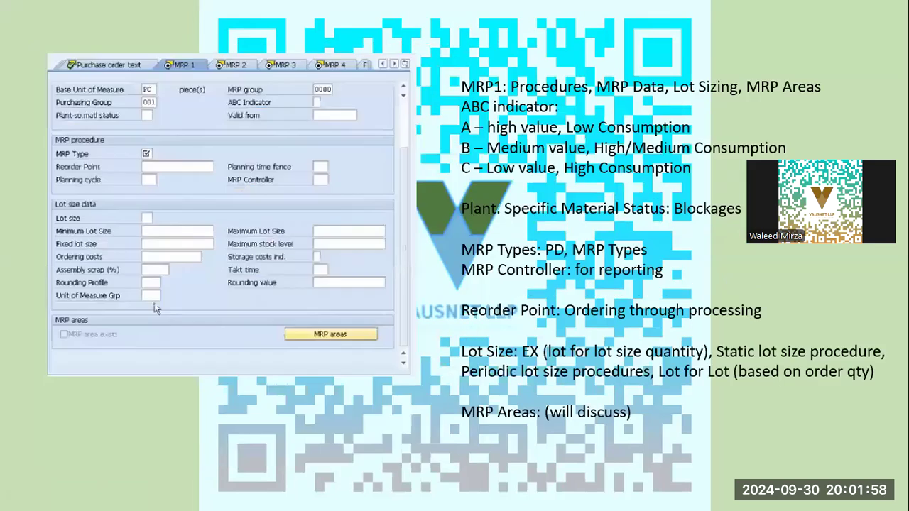
pyautogui.press('Right')
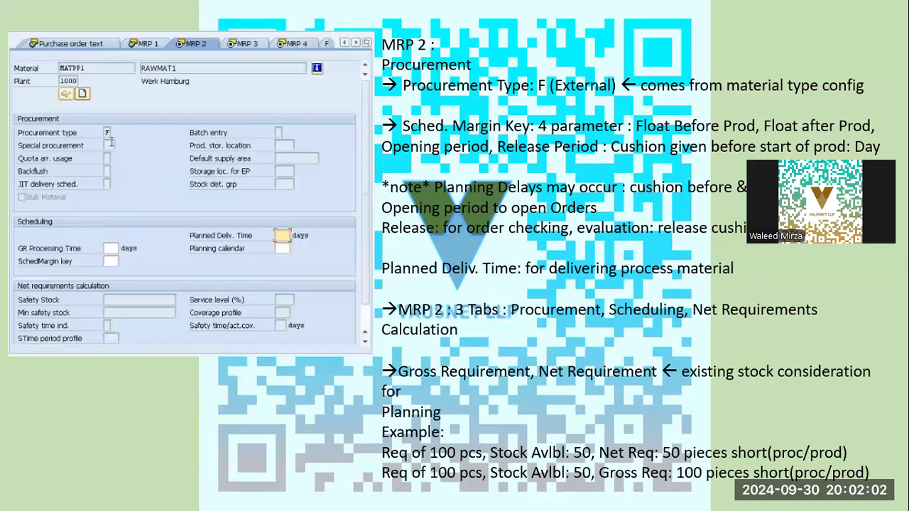
pyautogui.press('Right')
pyautogui.press('Right')
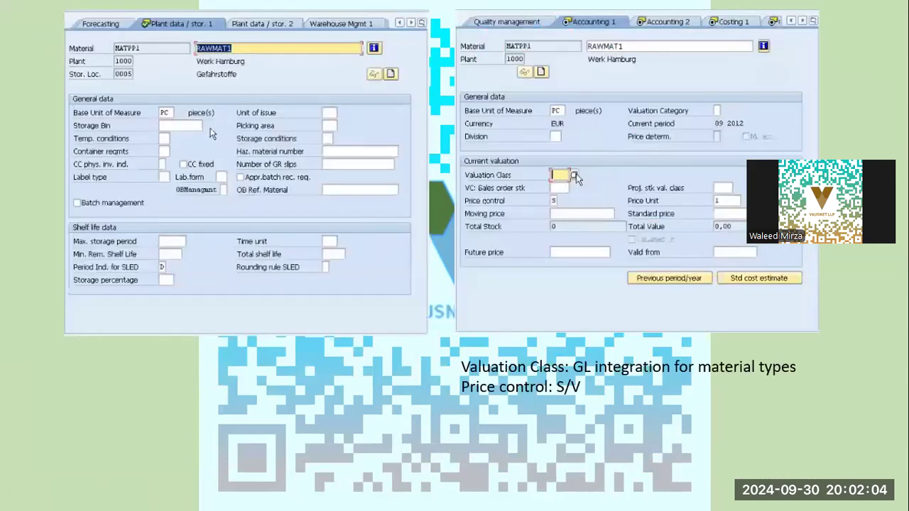
pyautogui.press('Right')
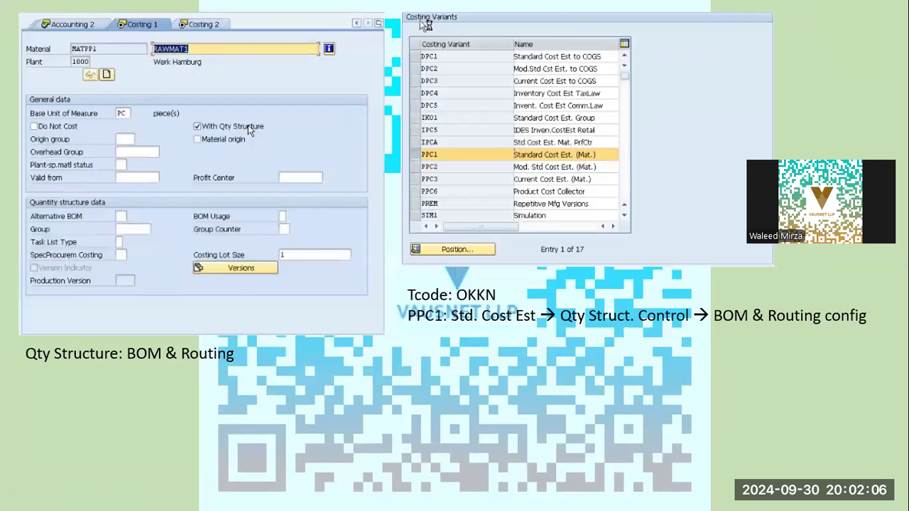
pyautogui.press('Left')
pyautogui.press('Right')
pyautogui.hotkey('alt', 'Tab')
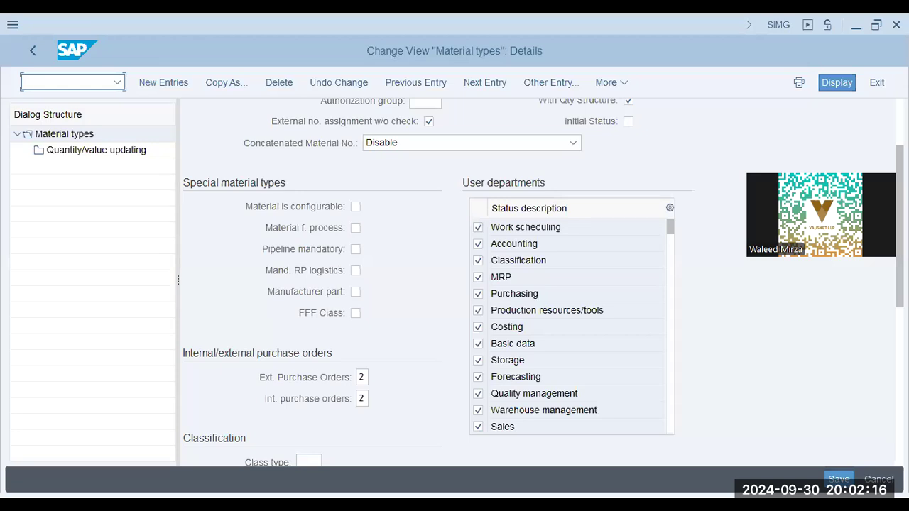
# Step: Go to transaction OKKN and open the details of costing variant PPC1, Standard Cost Est. (Mat.)
pyautogui.write('/n okkn')
pyautogui.press('Return')
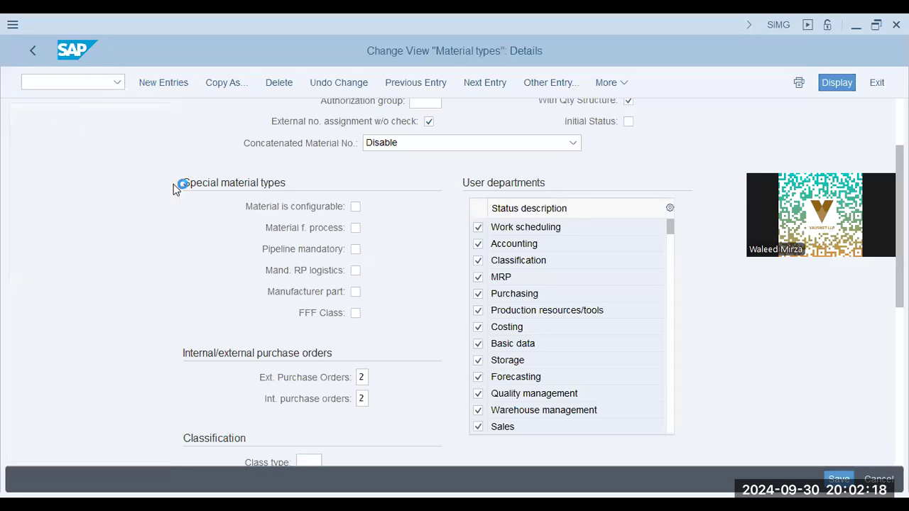
pyautogui.click(284, 338)
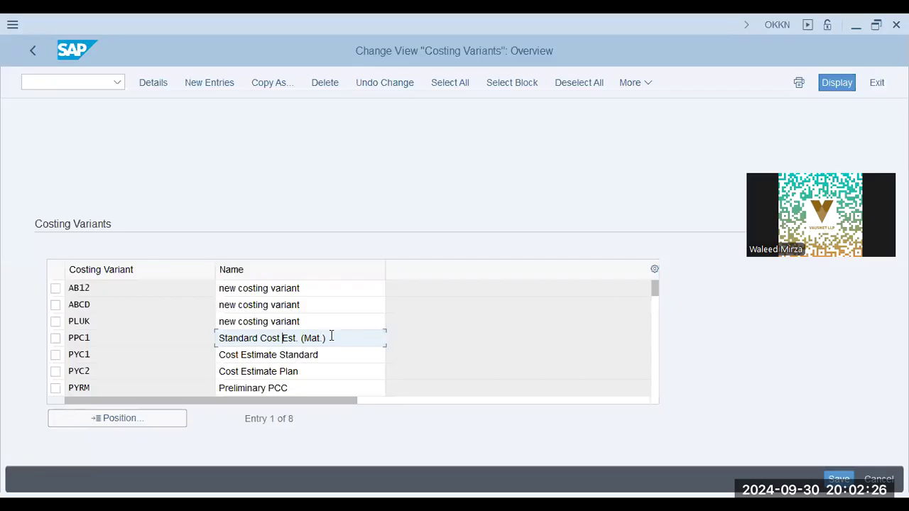
pyautogui.doubleClick(329, 341)
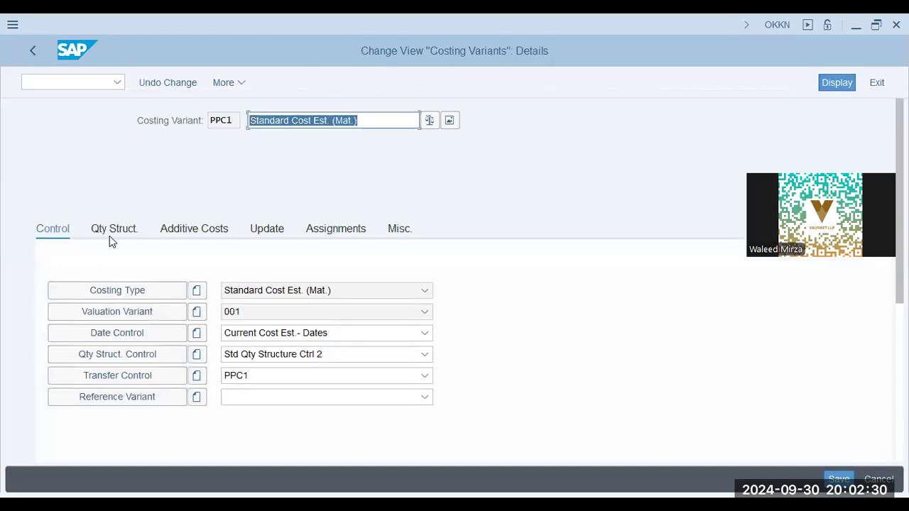
# Step: Review the quantity structure settings of costing variant PPC1 and return to its control settings
pyautogui.click(114, 230)
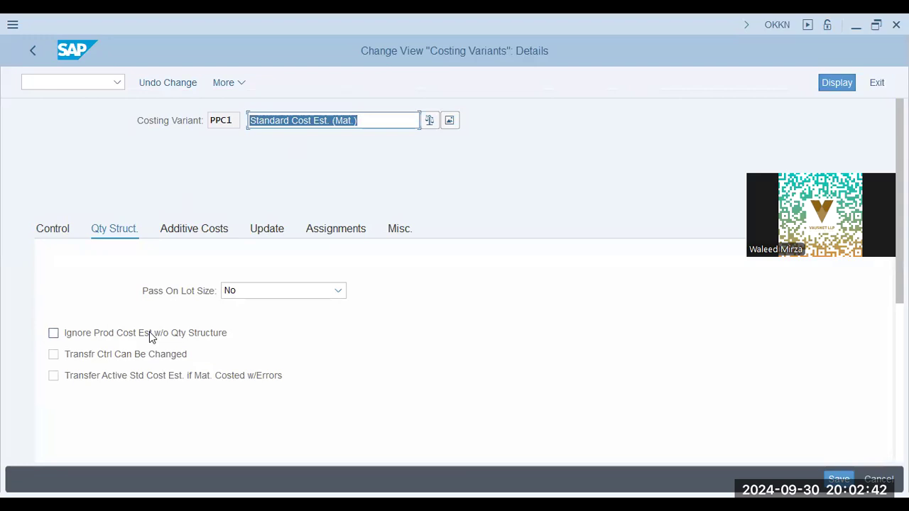
pyautogui.click(187, 337)
pyautogui.click(60, 232)
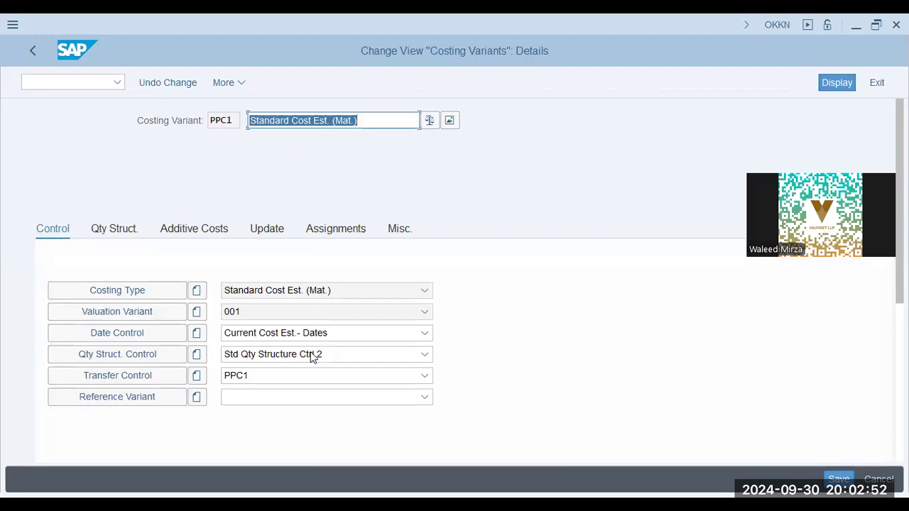
# Step: Open the quantity structure control of costing variant PPC1 and examine its BOM application and component quantity rounding options without changing them
pyautogui.click(146, 356)
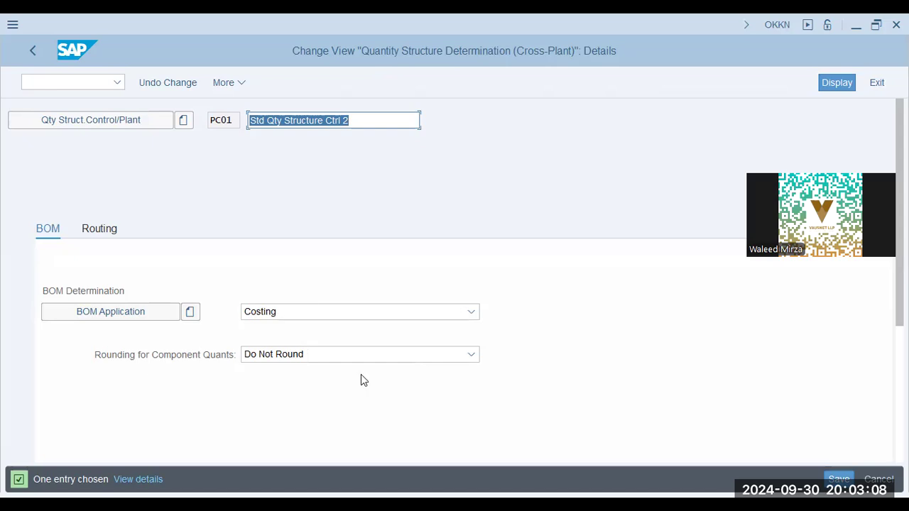
pyautogui.click(364, 312)
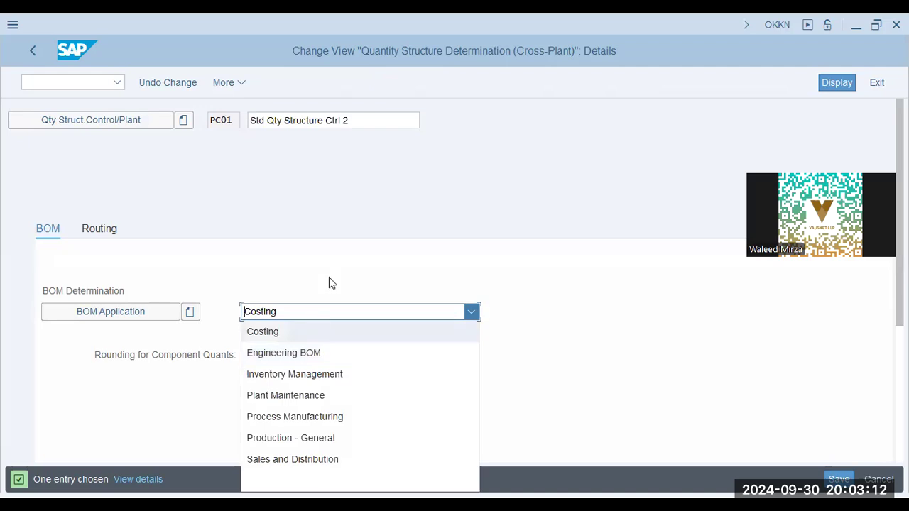
pyautogui.click(322, 356)
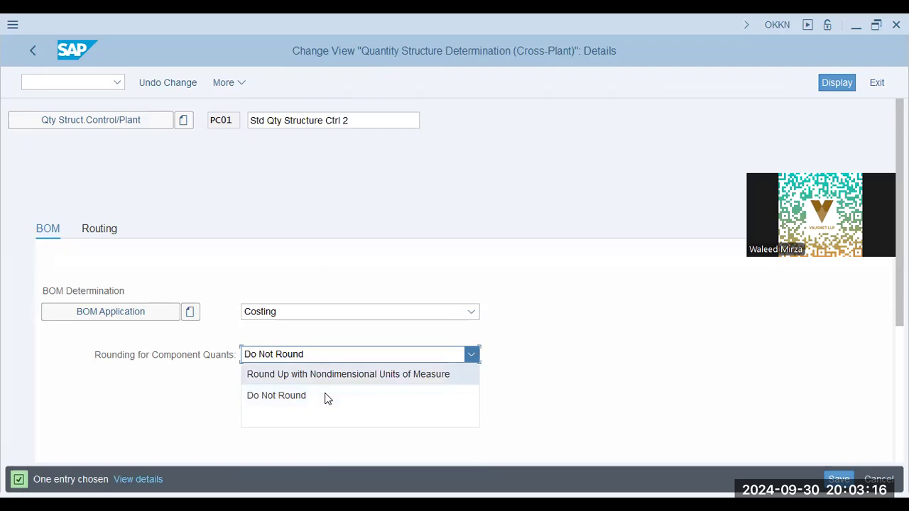
pyautogui.click(168, 378)
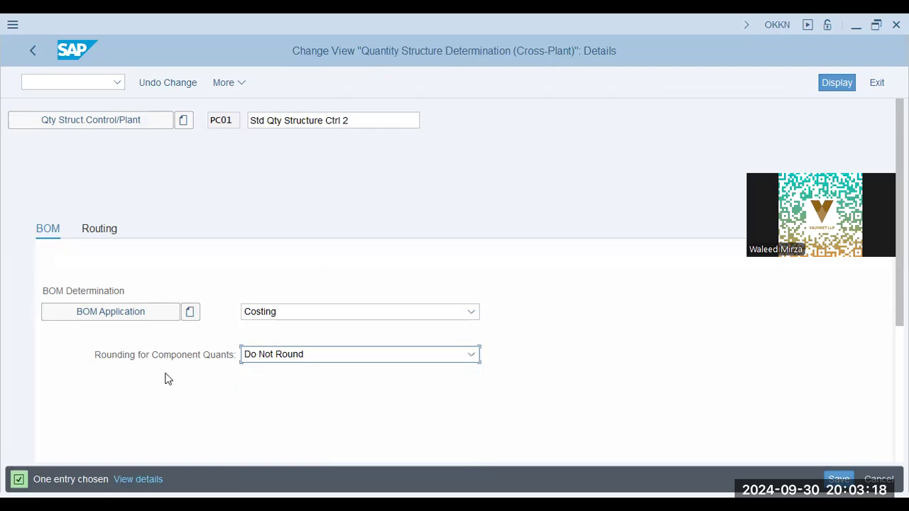
# Step: Examine the routing determination of quantity structure control PC01 and the available routing selection IDs, keeping Y1
pyautogui.click(101, 229)
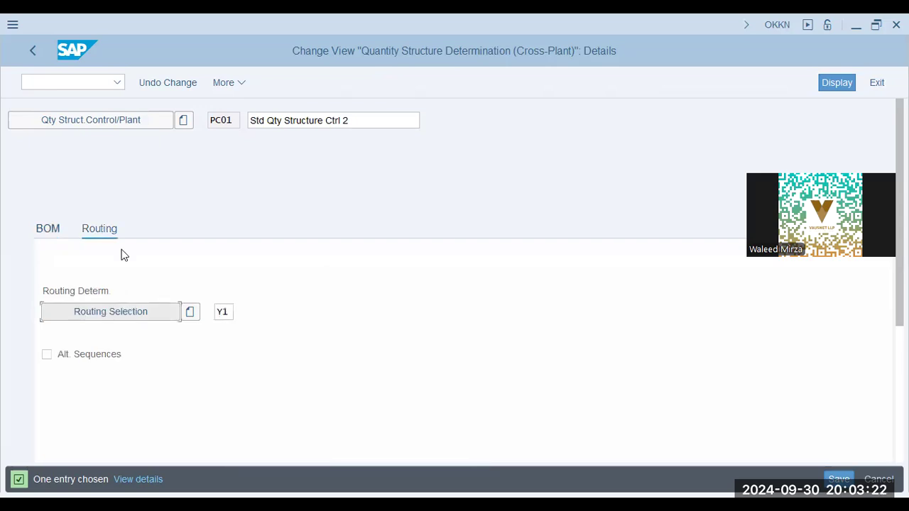
pyautogui.click(224, 312)
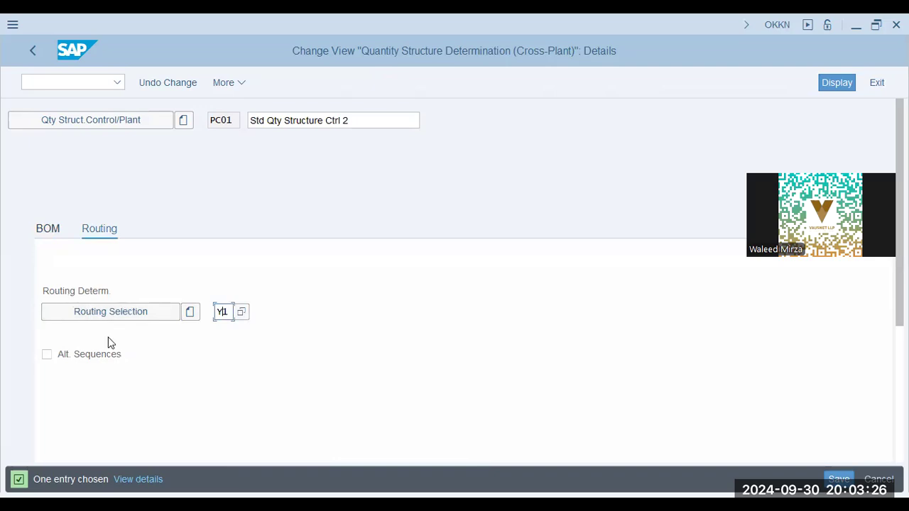
pyautogui.click(348, 293)
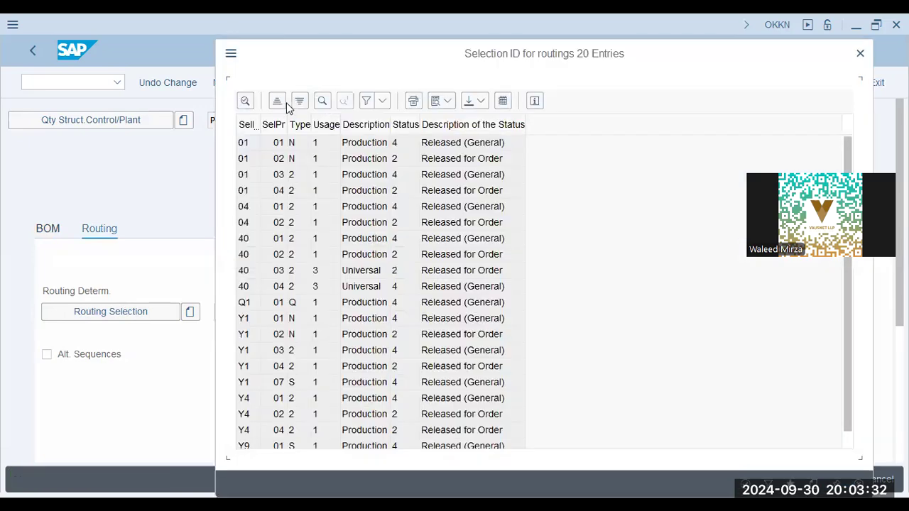
pyautogui.click(861, 56)
# Step: Check the work scheduling slide for the transaction code and go to transaction OPKP in SAP
pyautogui.hotkey('alt', 'Tab')
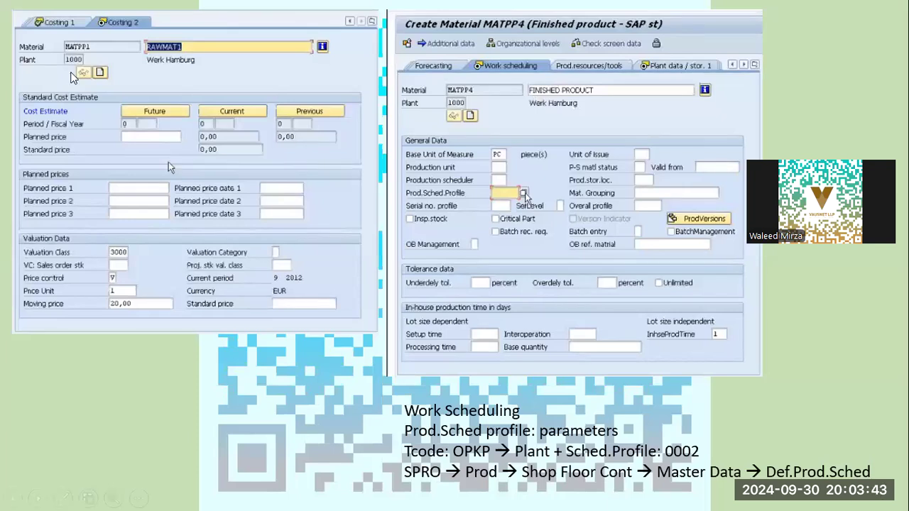
pyautogui.hotkey('alt', 'Tab')
pyautogui.write('/n ')
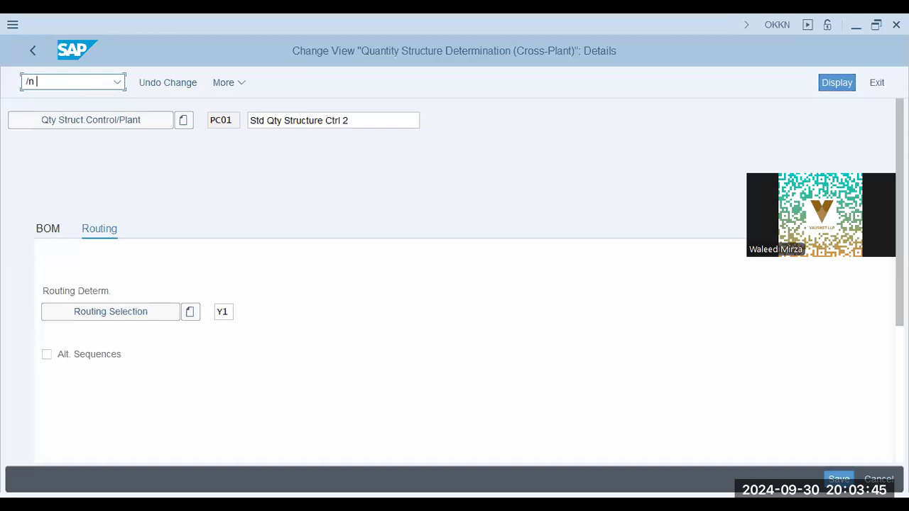
pyautogui.write('op')
pyautogui.press('Return')
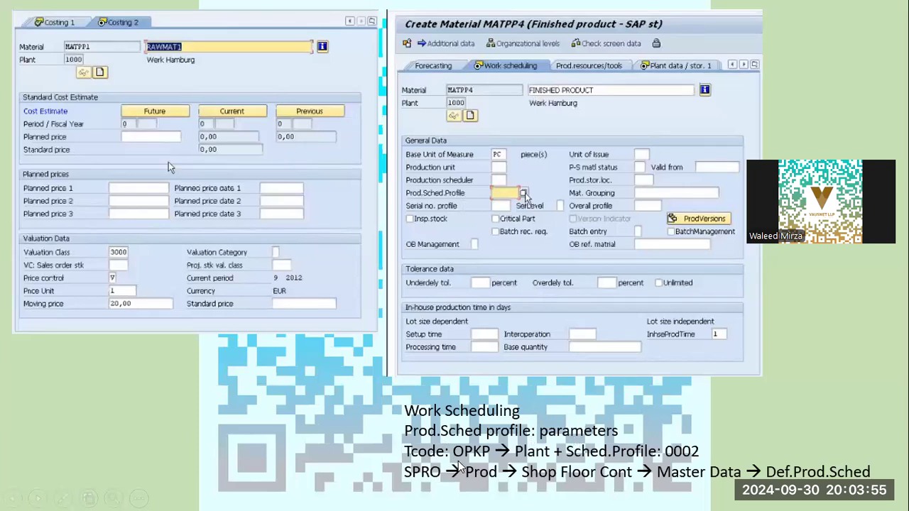
pyautogui.hotkey('alt', 'Tab')
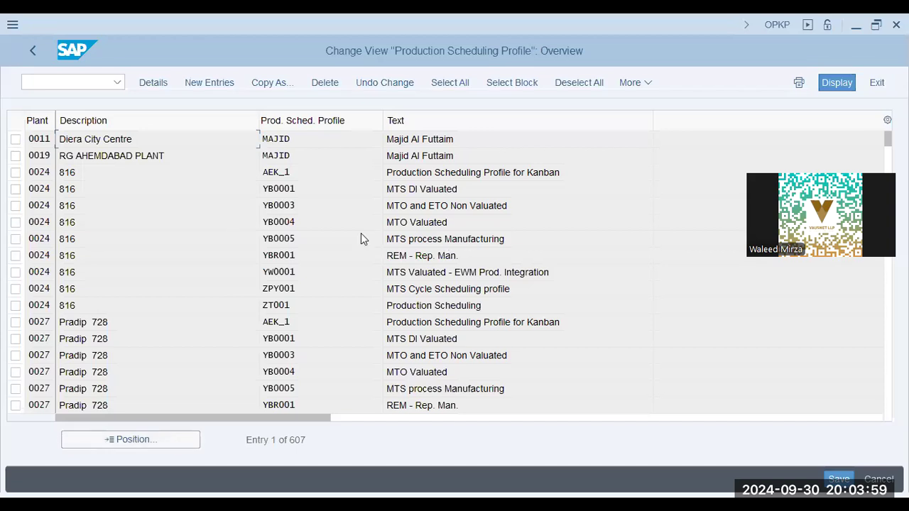
# Step: Examine the details of production scheduling profile YB0005 for plant 0024, from automatic actions to order types, and return to the overview
pyautogui.doubleClick(473, 240)
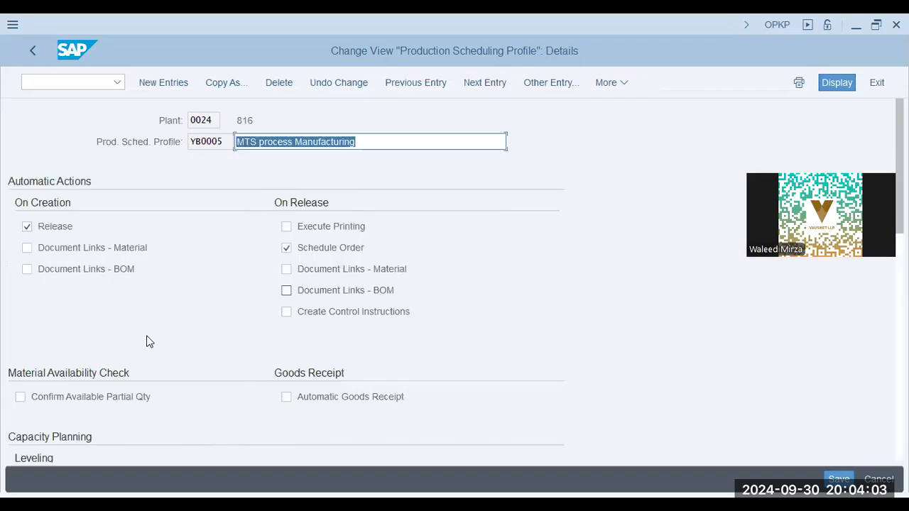
pyautogui.scroll(-1, 179, 287)
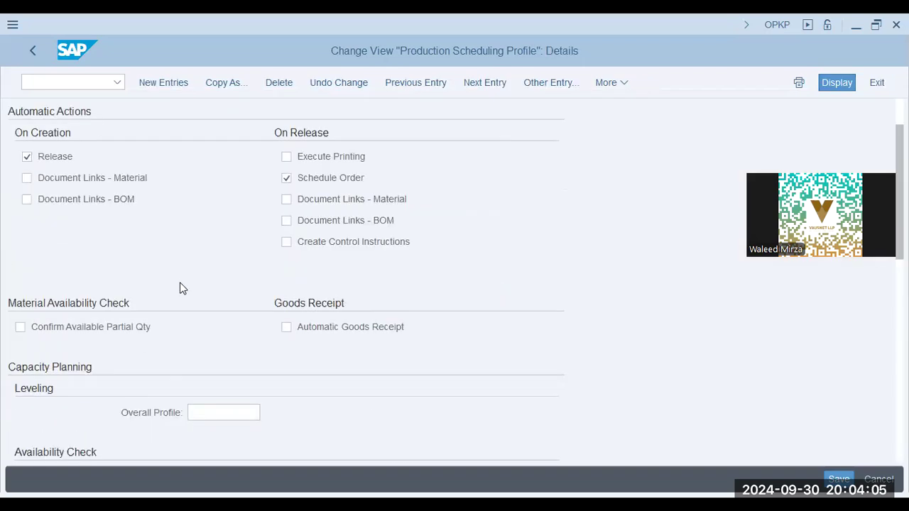
pyautogui.scroll(1, 178, 286)
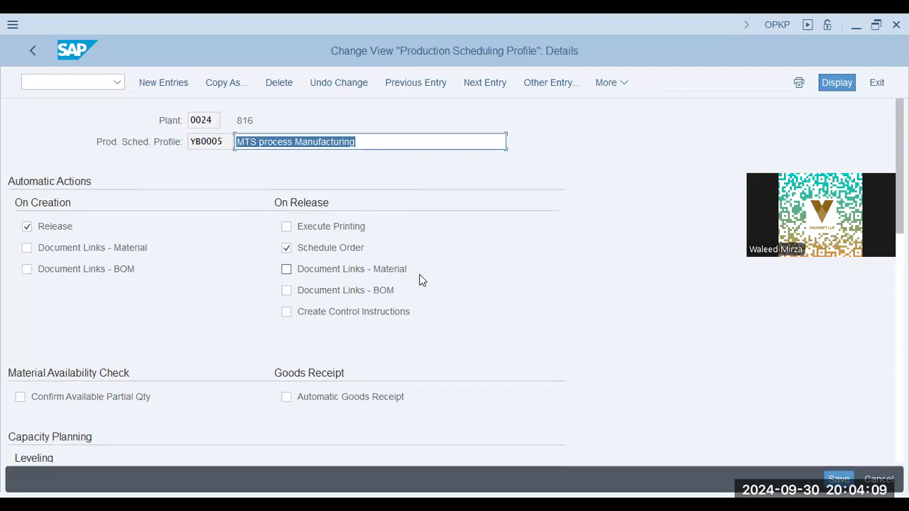
pyautogui.moveTo(211, 124); pyautogui.dragTo(134, 123)
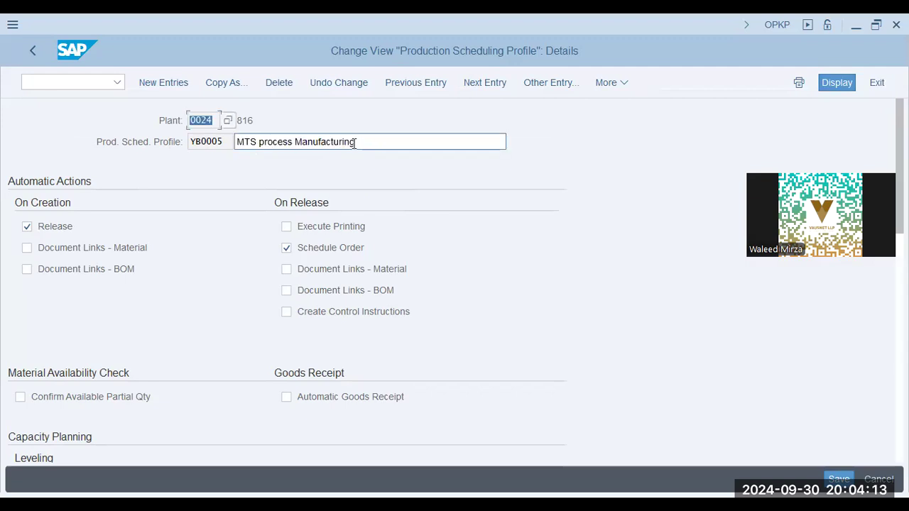
pyautogui.press('Tab')
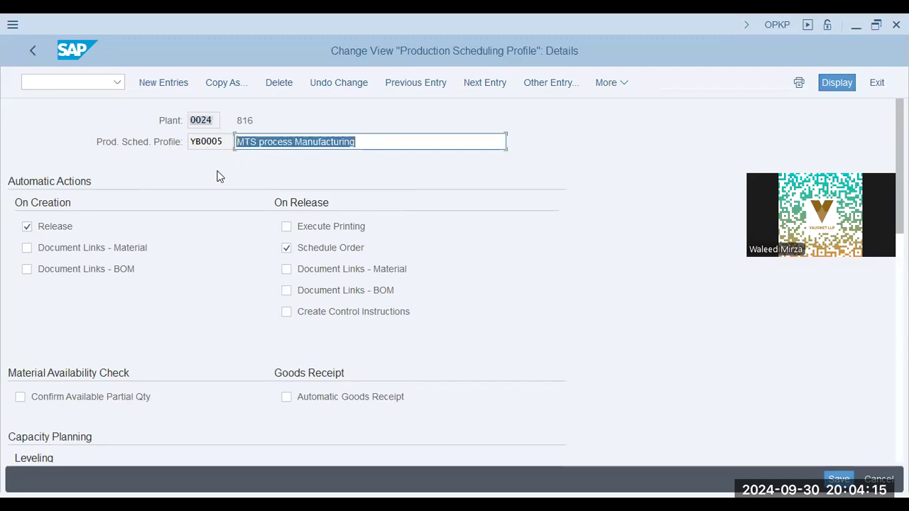
pyautogui.scroll(-1, 138, 311)
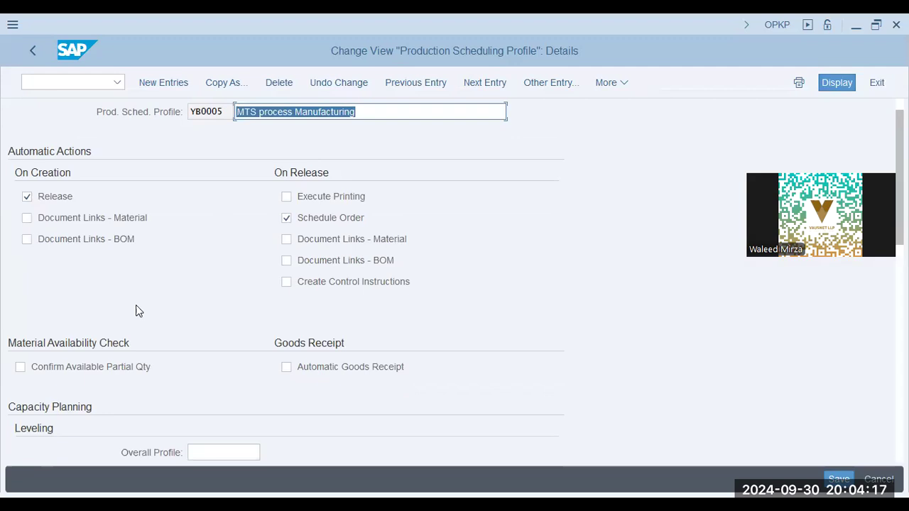
pyautogui.scroll(-2, 137, 310)
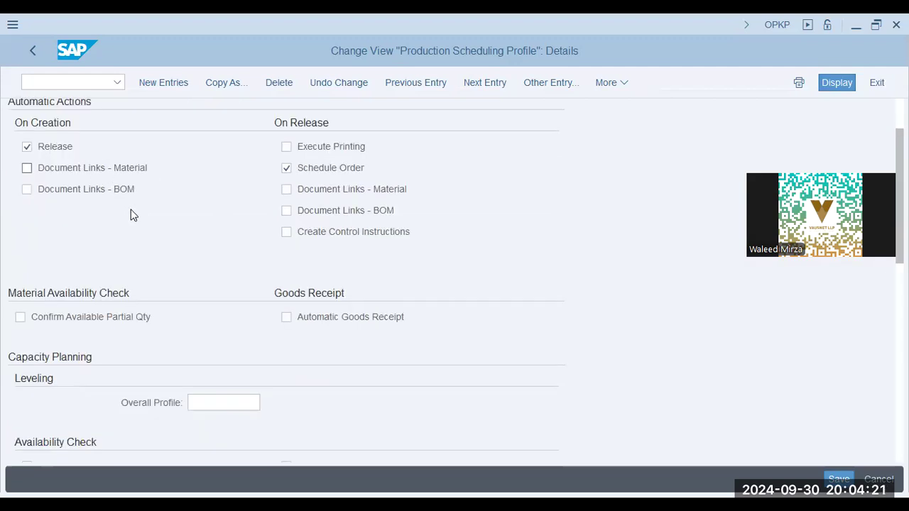
pyautogui.scroll(-3, 132, 213)
pyautogui.scroll(-2, 91, 199)
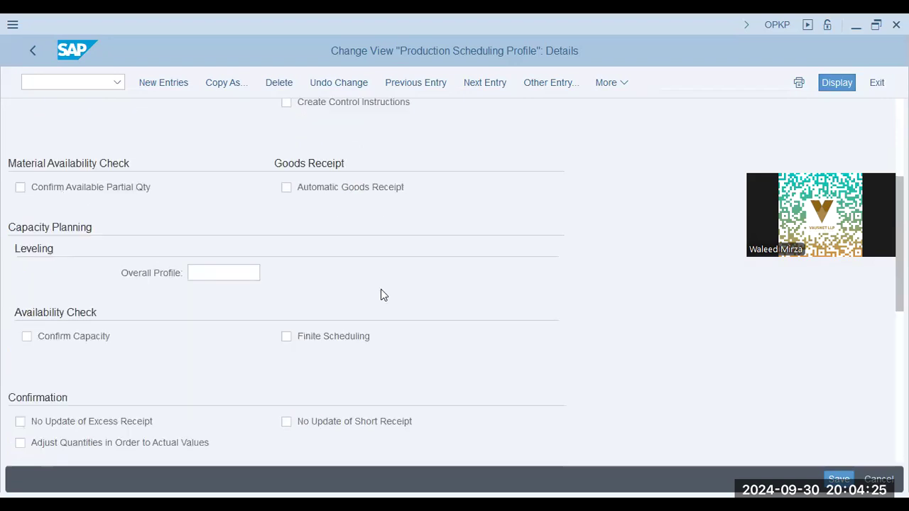
pyautogui.scroll(-5, 381, 288)
pyautogui.scroll(-3, 377, 287)
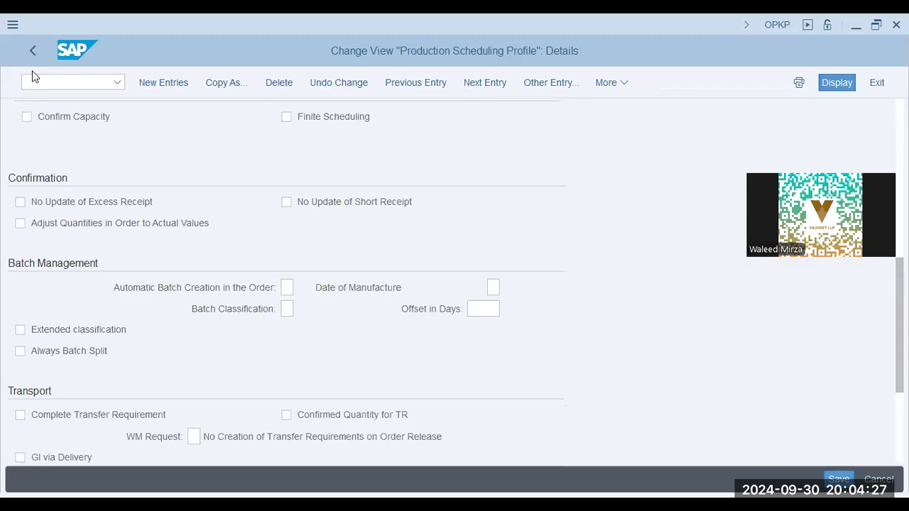
pyautogui.scroll(-6, 189, 175)
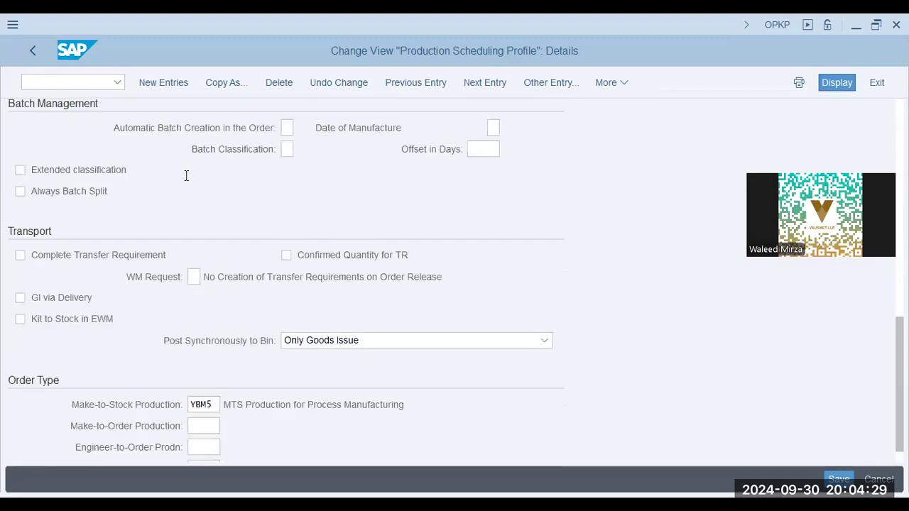
pyautogui.press('F3')
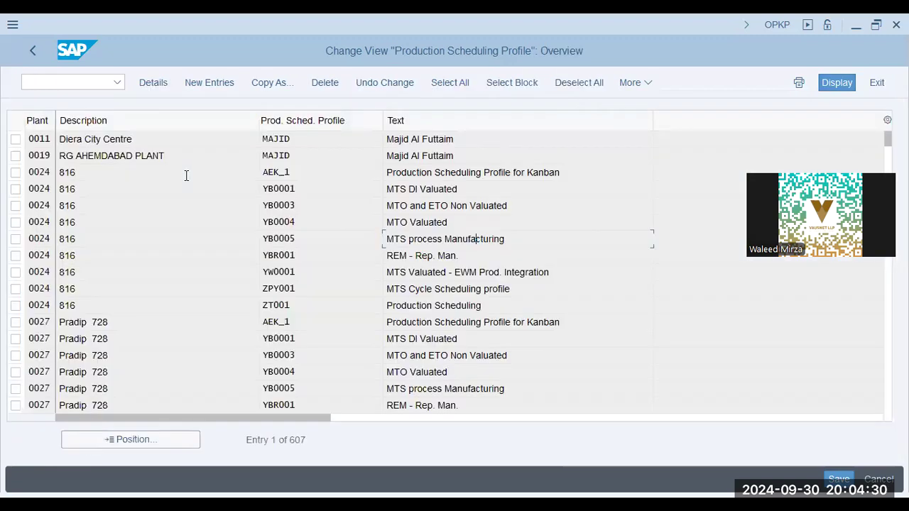
# Step: Examine the automatic actions, capacity planning and confirmation settings of profile YB0004 for plant 0027 and return to the overview
pyautogui.doubleClick(440, 372)
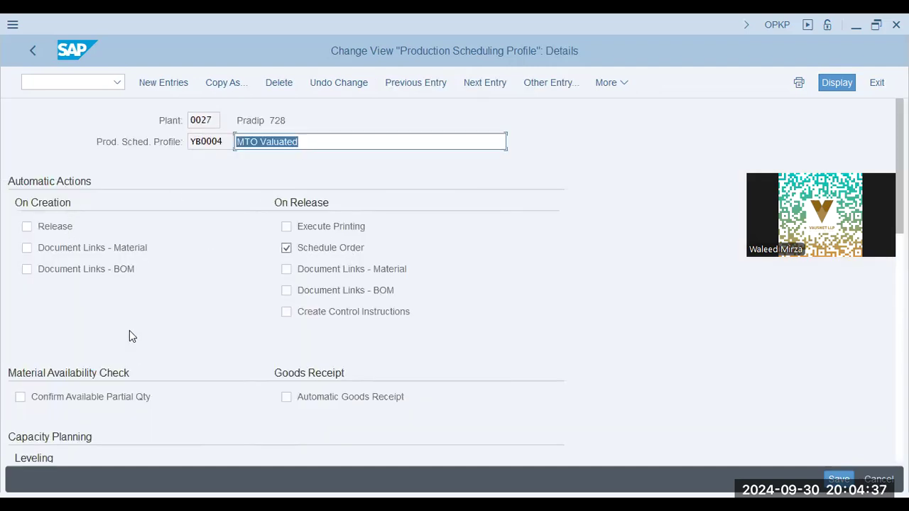
pyautogui.scroll(-5, 127, 330)
pyautogui.scroll(-1, 85, 242)
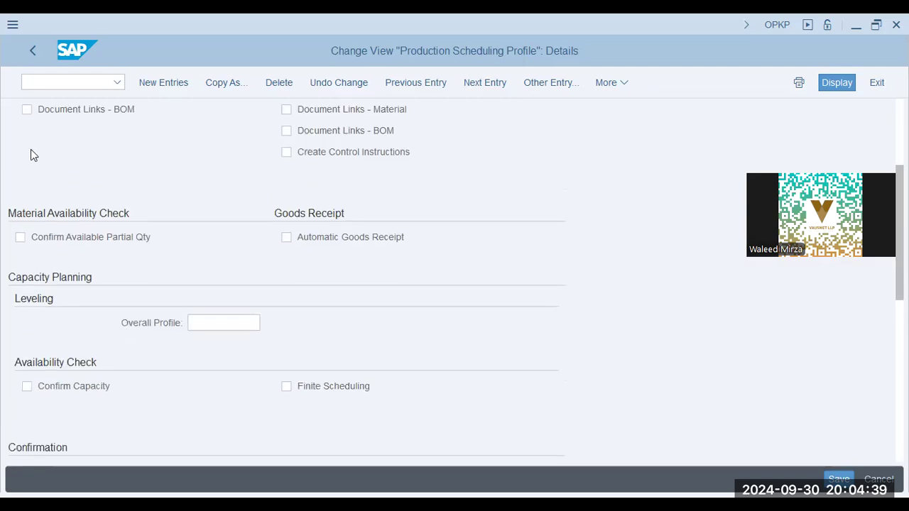
pyautogui.scroll(-3, 26, 50)
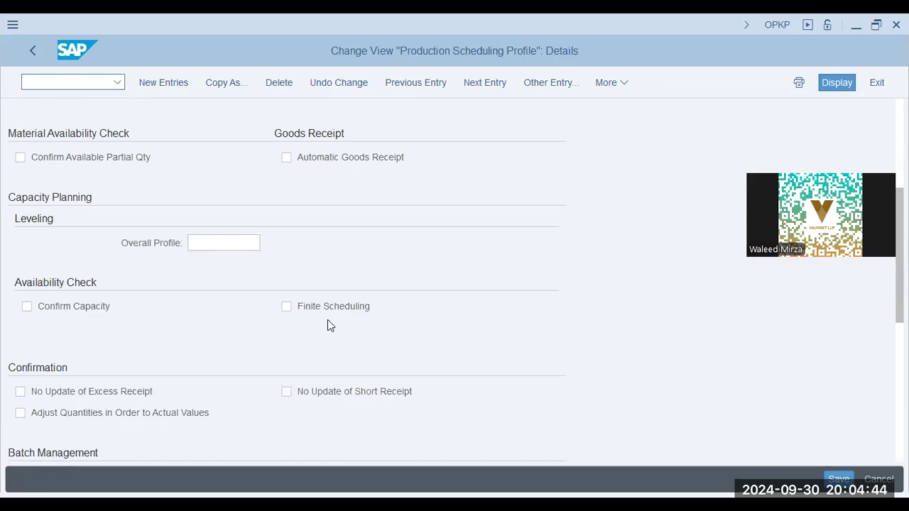
pyautogui.press('F3')
# Step: Go to transaction SPRO, display the SAP Customizing Implementation Guide, and check the configuration path on the work scheduling slide
pyautogui.click(74, 81)
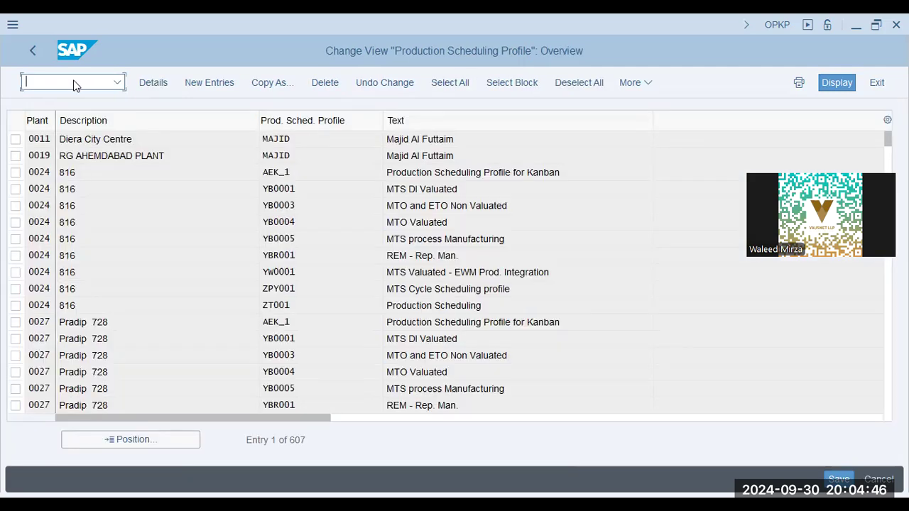
pyautogui.write('/nspro')
pyautogui.press('Return')
pyautogui.press('F5')
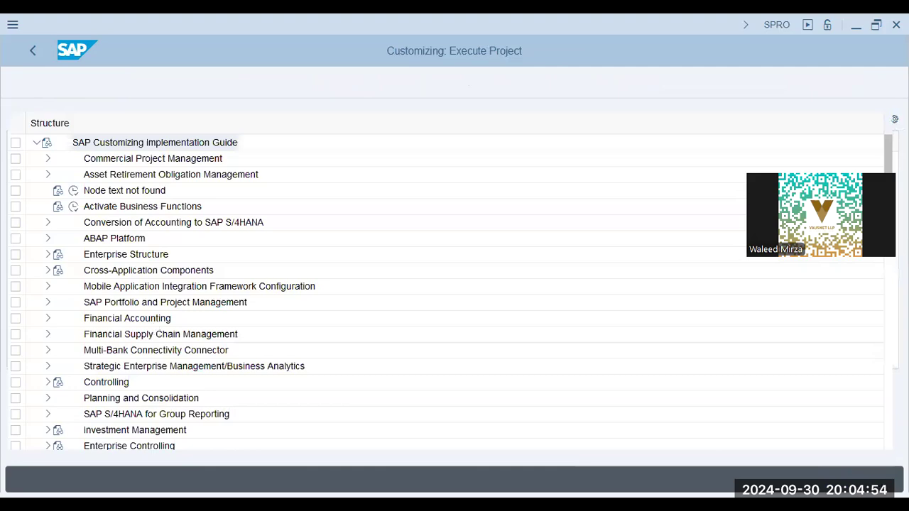
pyautogui.hotkey('alt', 'Tab')
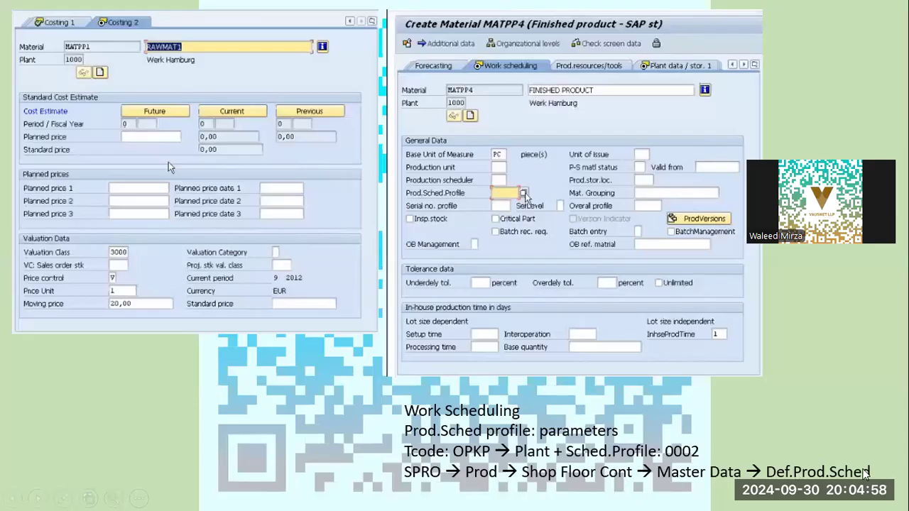
pyautogui.hotkey('alt', 'Tab')
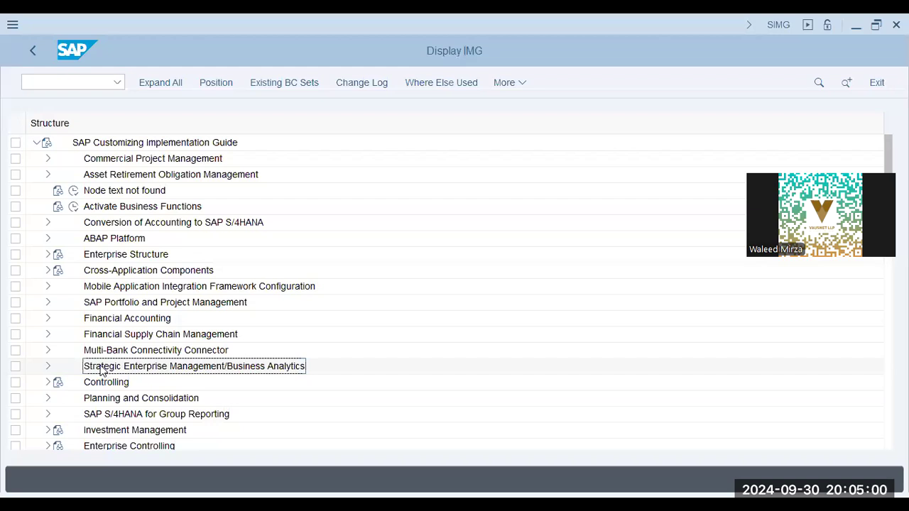
# Step: Open Define Production Scheduling Profile for Discrete Manufacturing under Production, Shop Floor Control, Master Data in the implementation guide
pyautogui.scroll(-3, 101, 370)
pyautogui.scroll(-3, 101, 370)
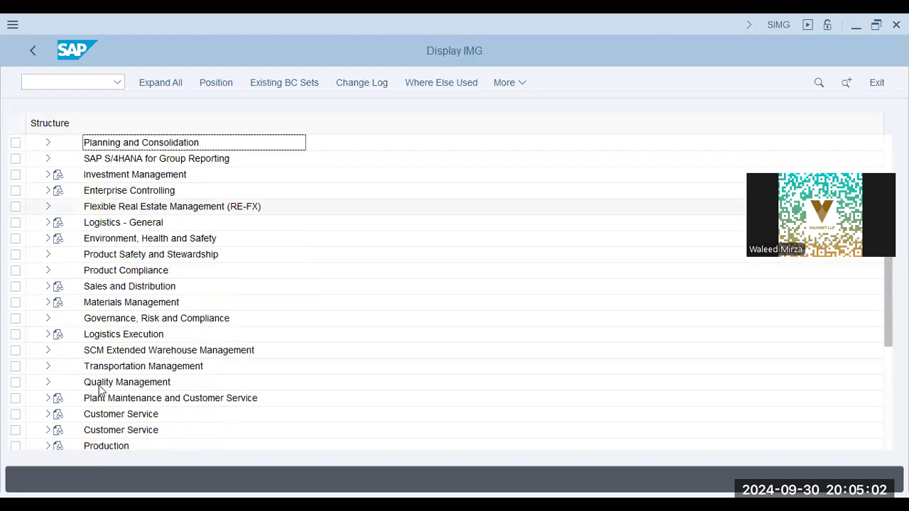
pyautogui.scroll(-2, 99, 386)
pyautogui.click(50, 334)
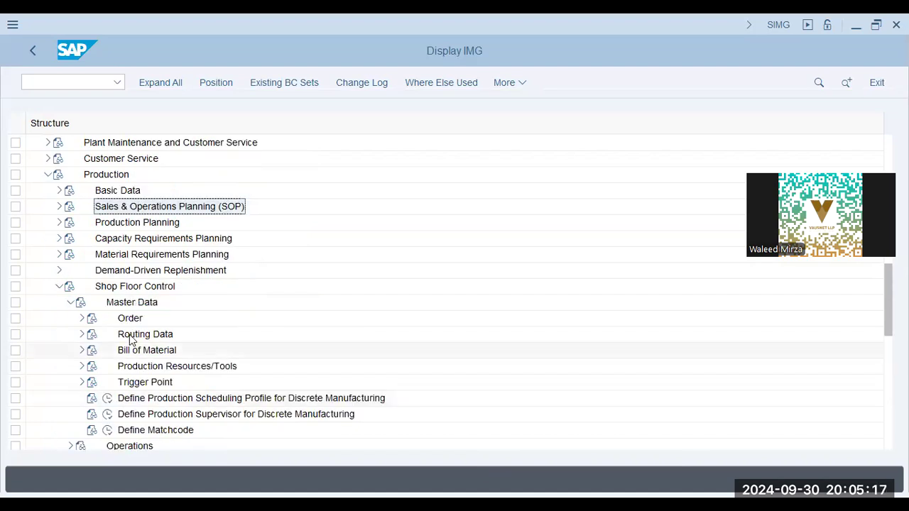
pyautogui.scroll(-1, 130, 341)
pyautogui.click(274, 350)
pyautogui.click(128, 369)
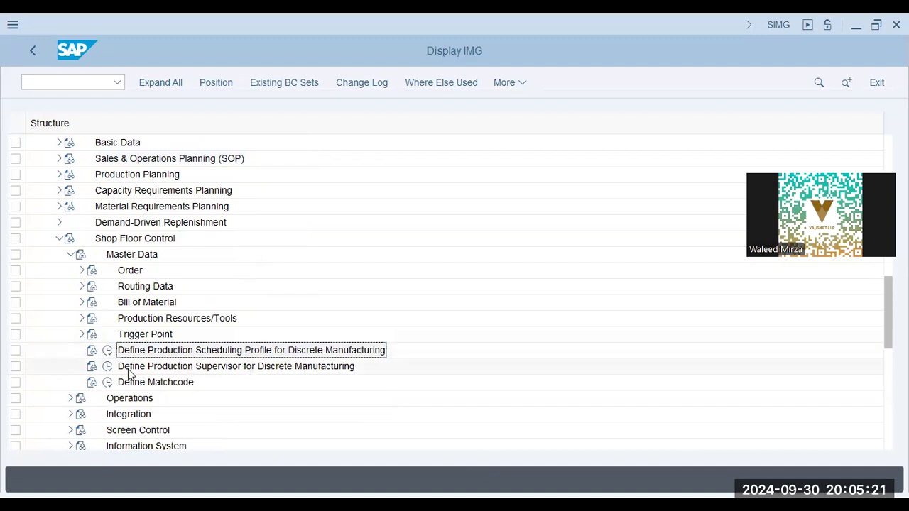
pyautogui.click(107, 351)
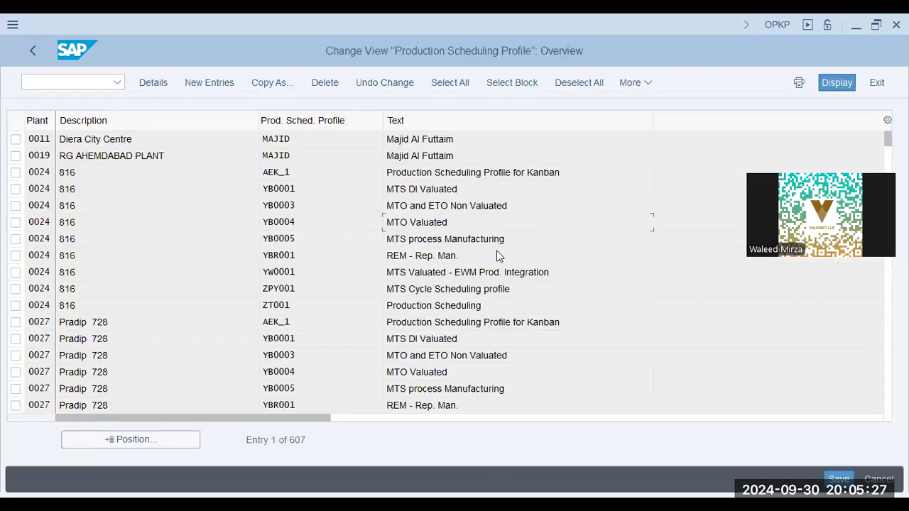
# Step: Switch to the presentation, advance past the MM01, MM02, MM03 slide to end the slide show, and return to SAP
pyautogui.hotkey('alt', 'Tab')
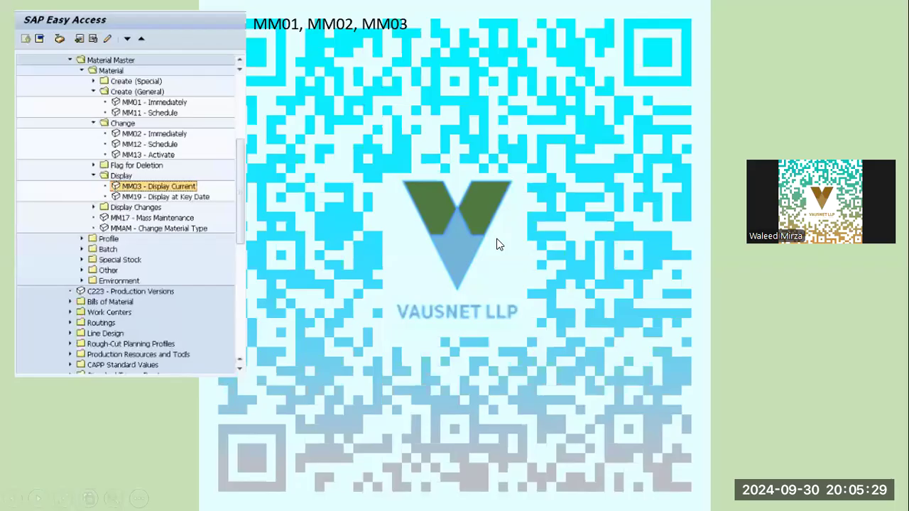
pyautogui.press('Right')
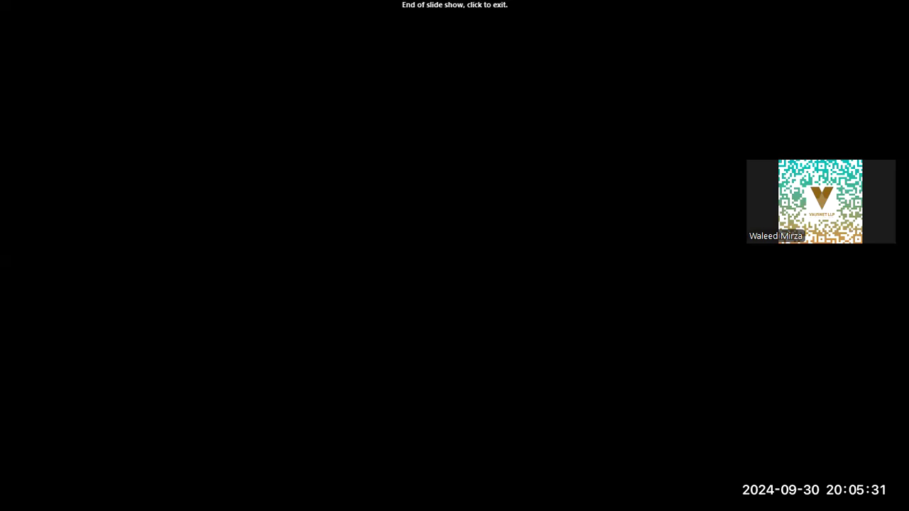
pyautogui.press('Right')
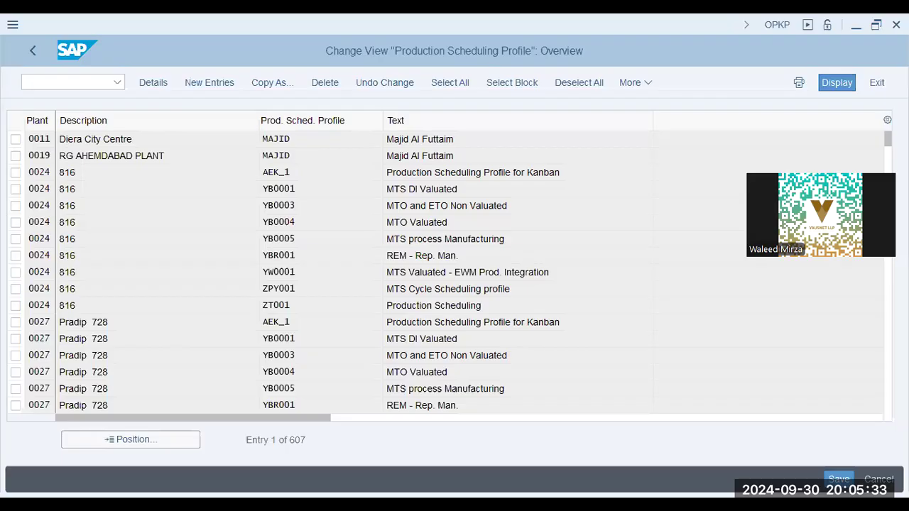